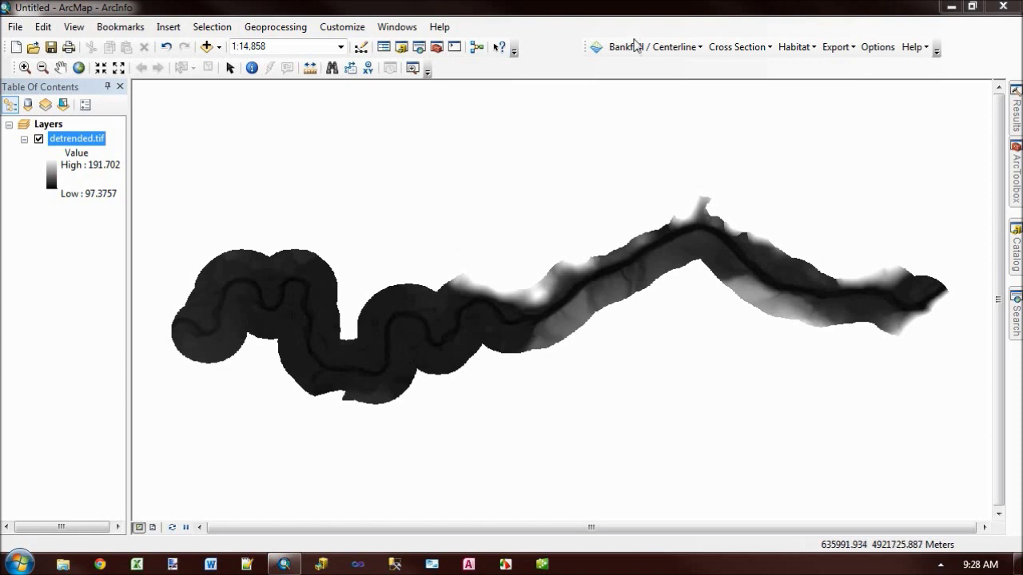
Step: Open the Bankfull Tool and dock it on the left, showing detrended.tif's elevation histogram
left_click(639, 47)
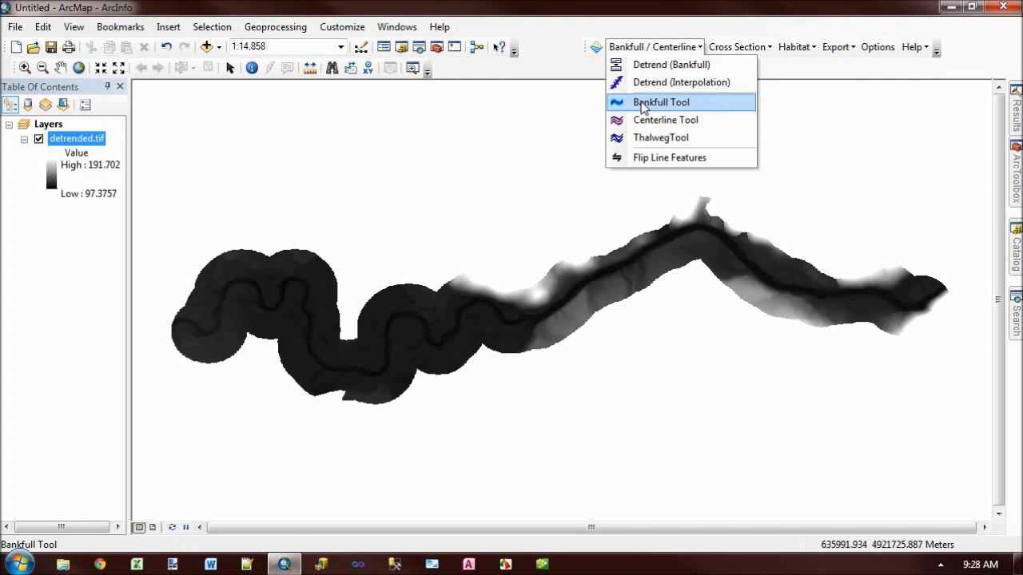
left_click(643, 102)
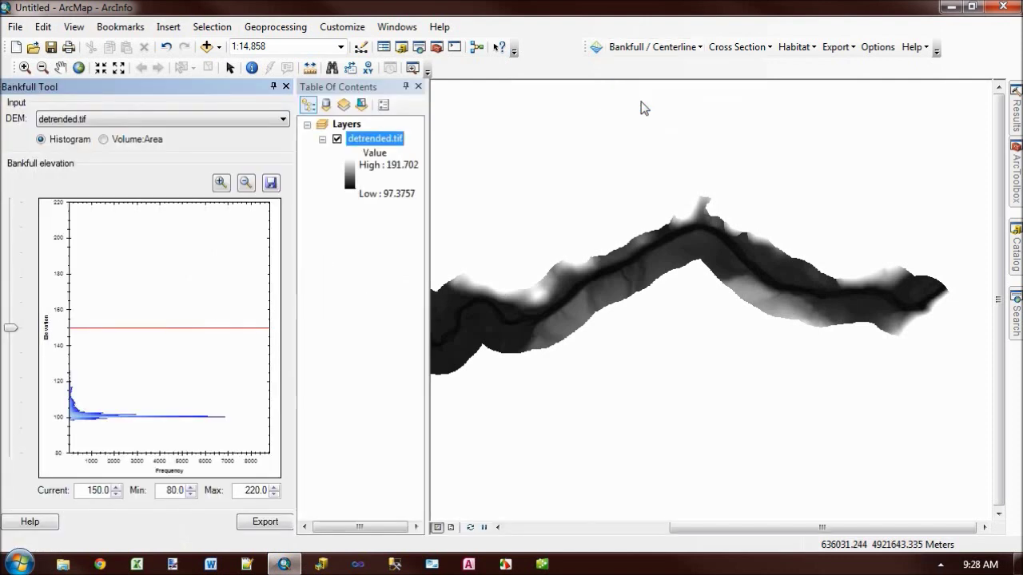
left_click(163, 88)
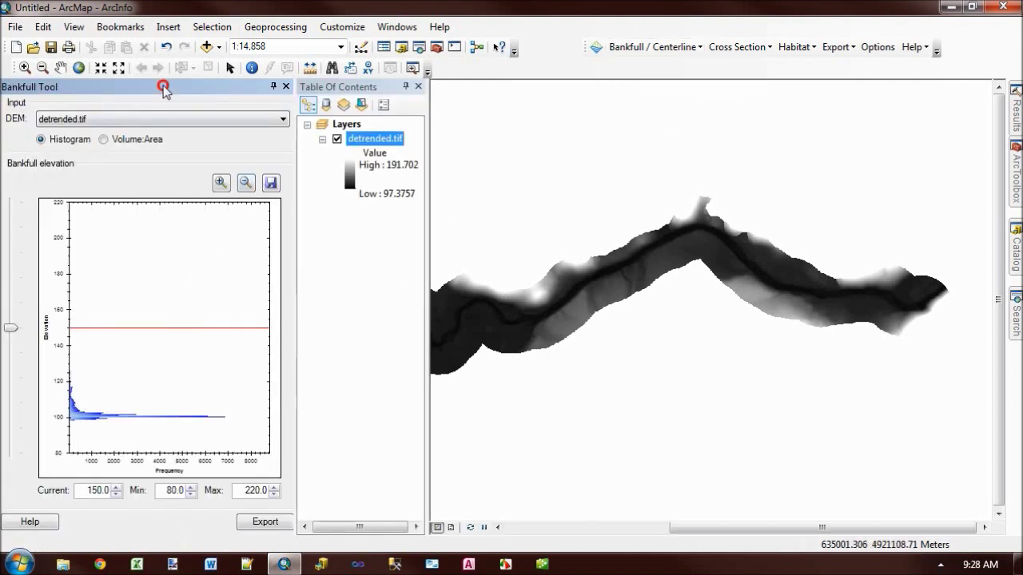
left_click_drag(163, 88, 22, 312)
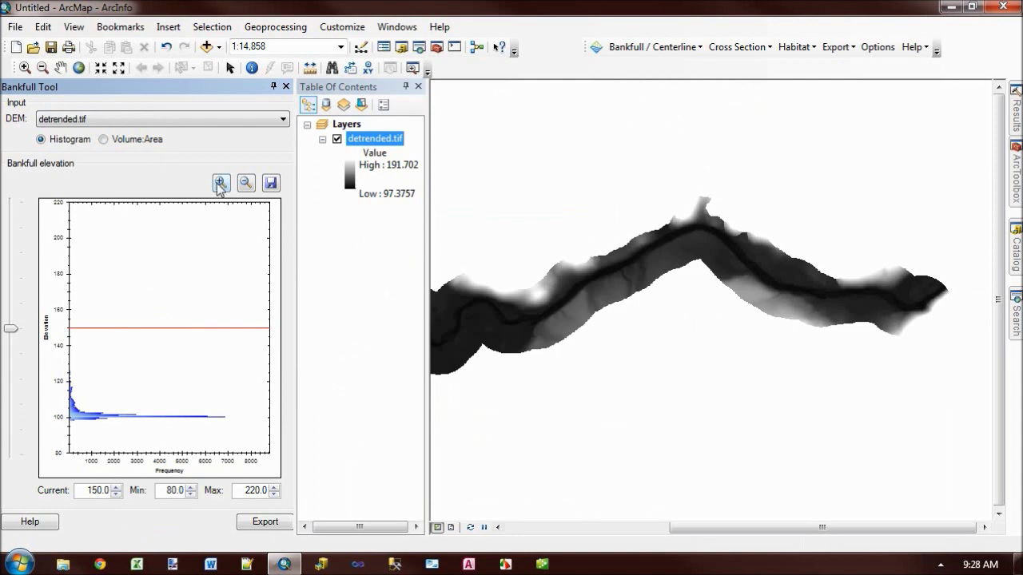
left_click(178, 119)
Step: Keep detrended.tif as the DEM and zoom the histogram to the 90–124 elevation peak
left_click(178, 119)
left_click_drag(123, 434, 51, 379)
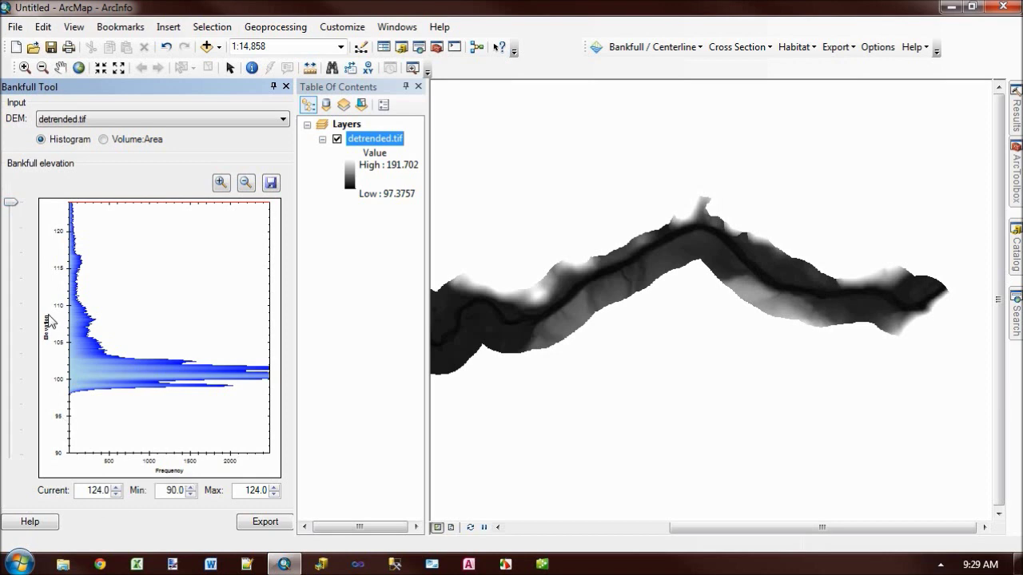
Step: Lower the bankfull elevation to about 99.8 and zoom the map into the left river bend
left_click_drag(11, 203, 16, 388)
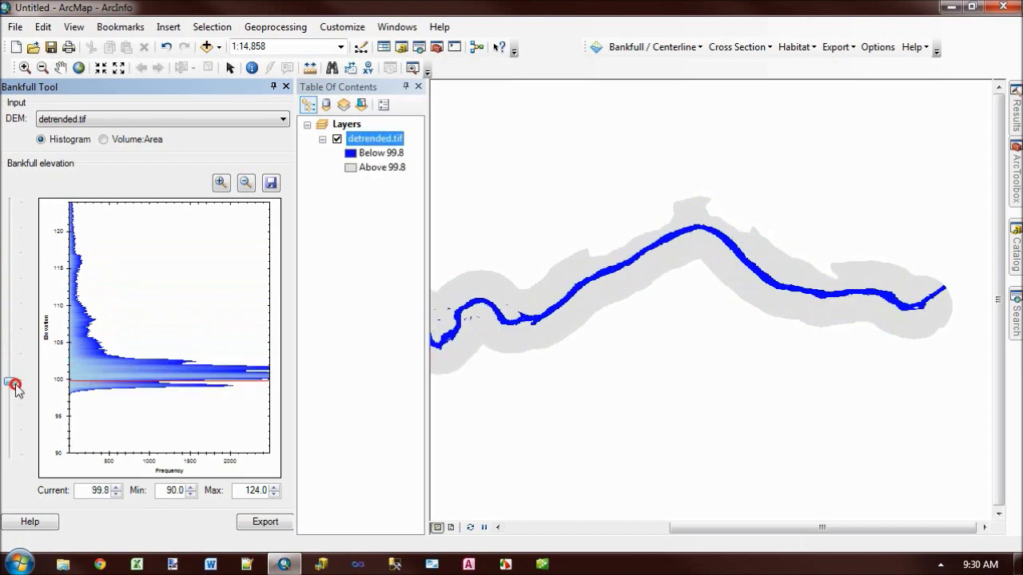
left_click(24, 67)
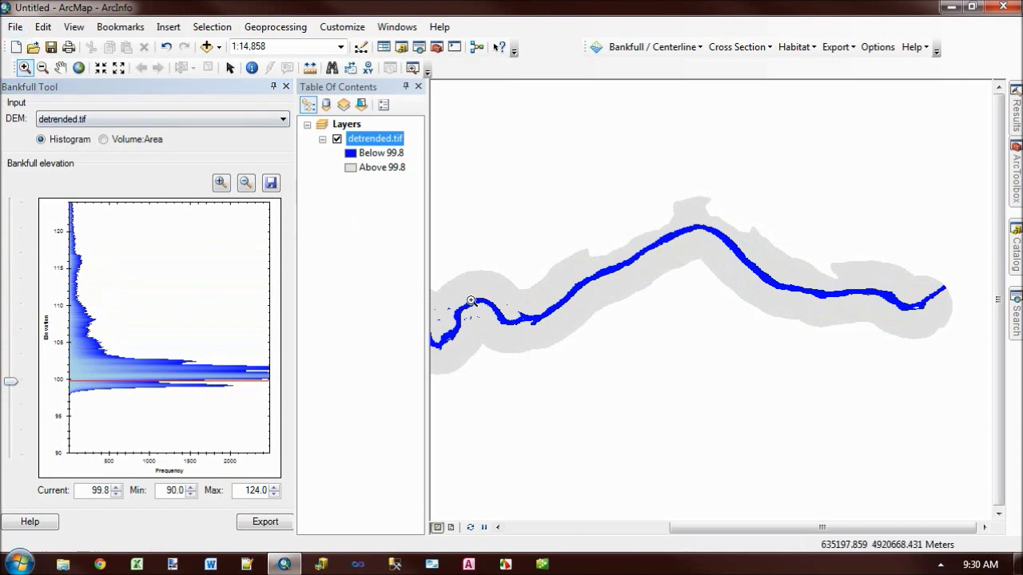
left_click_drag(558, 358, 436, 279)
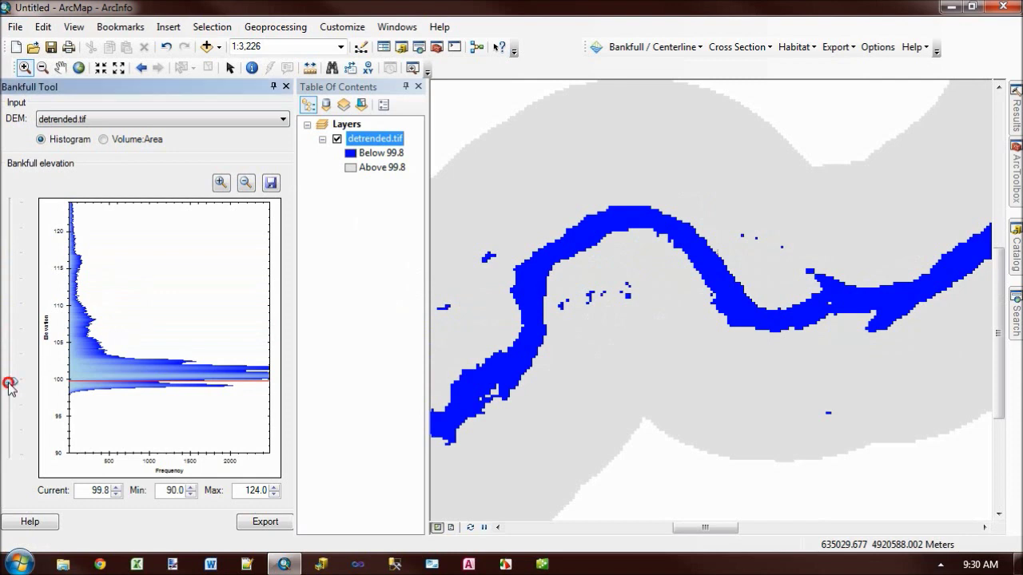
Step: Raise the bankfull elevation to 100.3 and switch the plot to the Volume:Area curve
left_click_drag(9, 385, 9, 383)
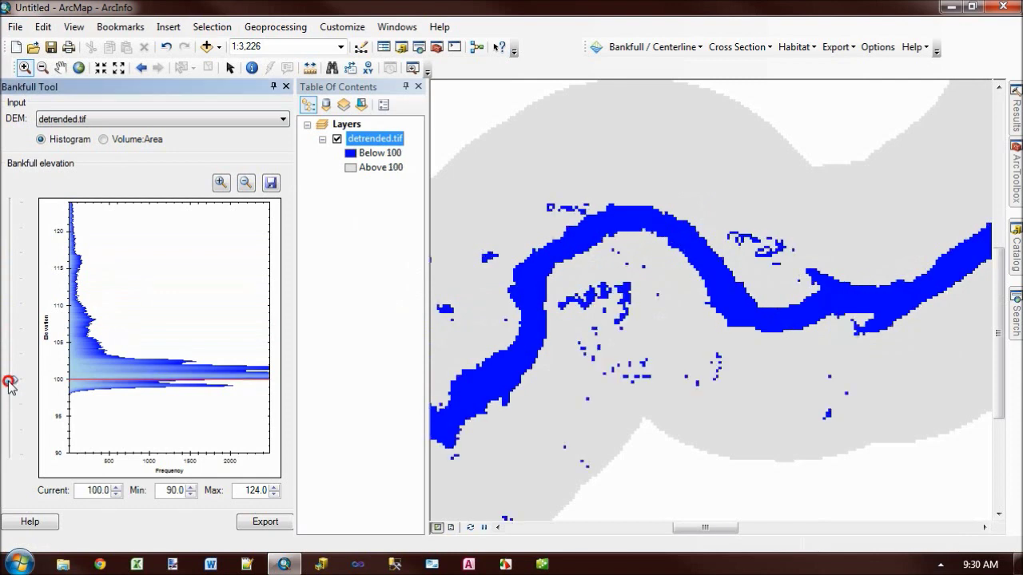
left_click_drag(9, 385, 12, 385)
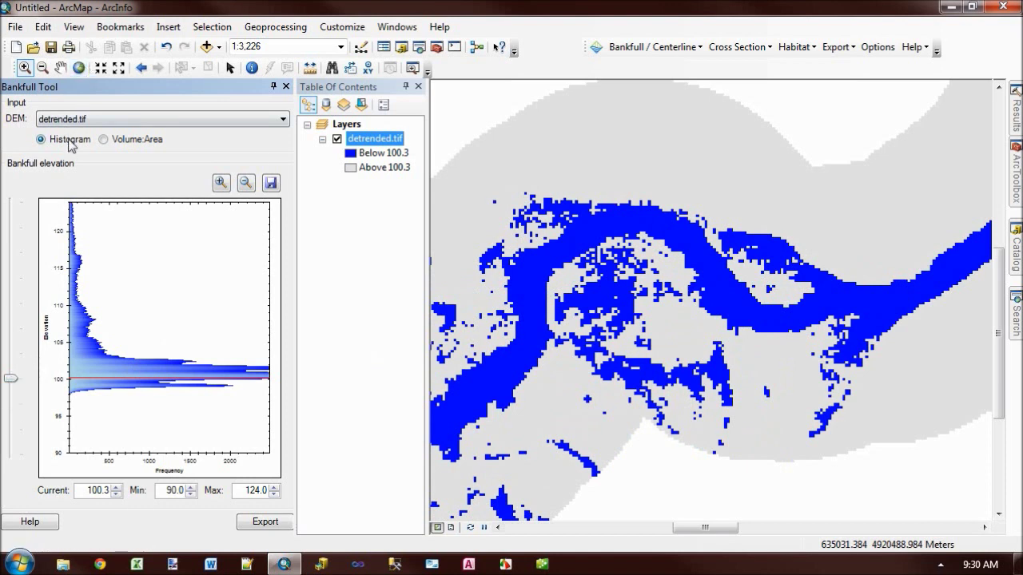
left_click(103, 140)
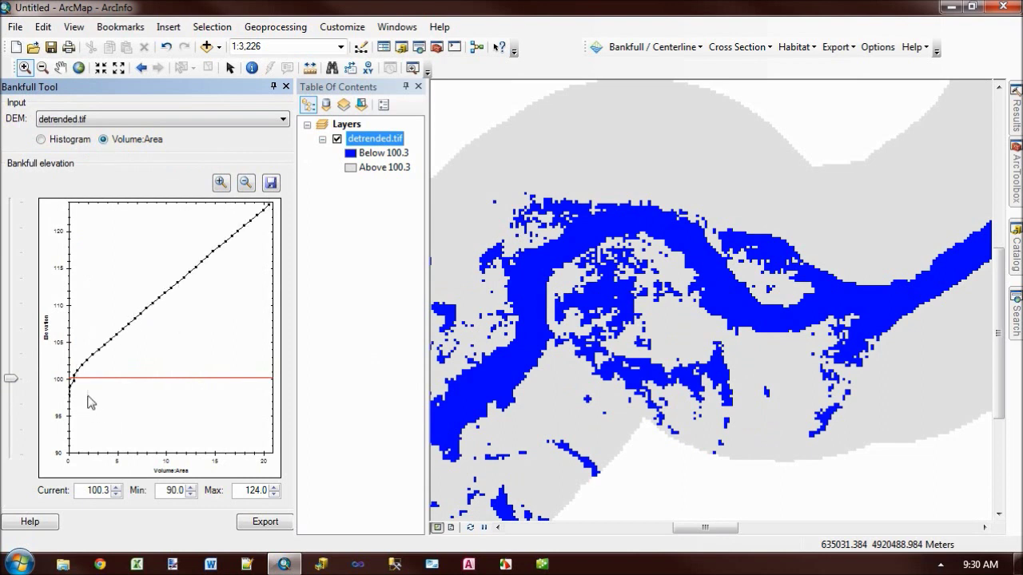
Step: Zoom the volume-to-area curve to 97.4–102.7 and raise the bankfull elevation to 100.5
left_click(95, 400)
left_click_drag(96, 403, 58, 366)
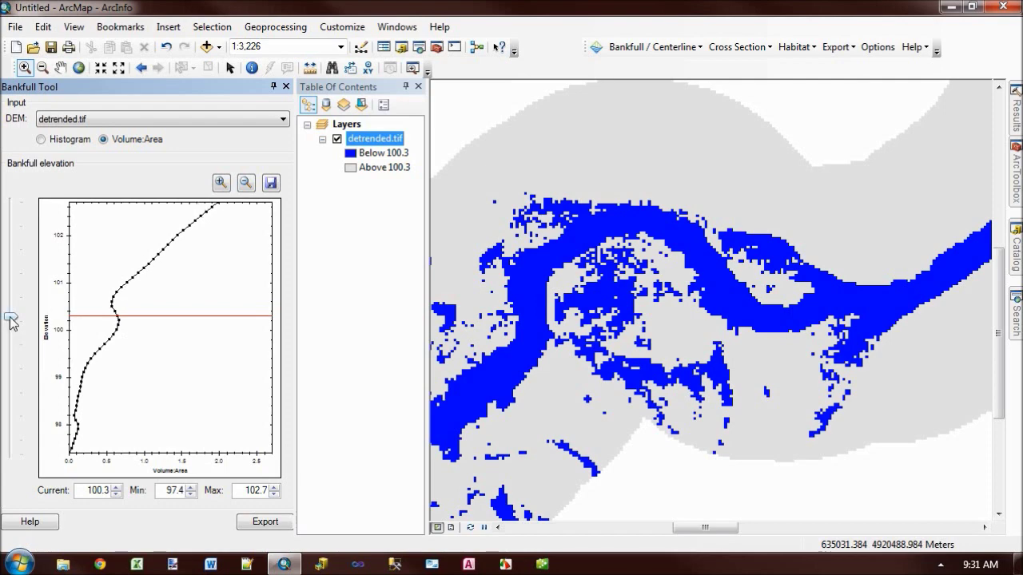
left_click_drag(9, 319, 32, 302)
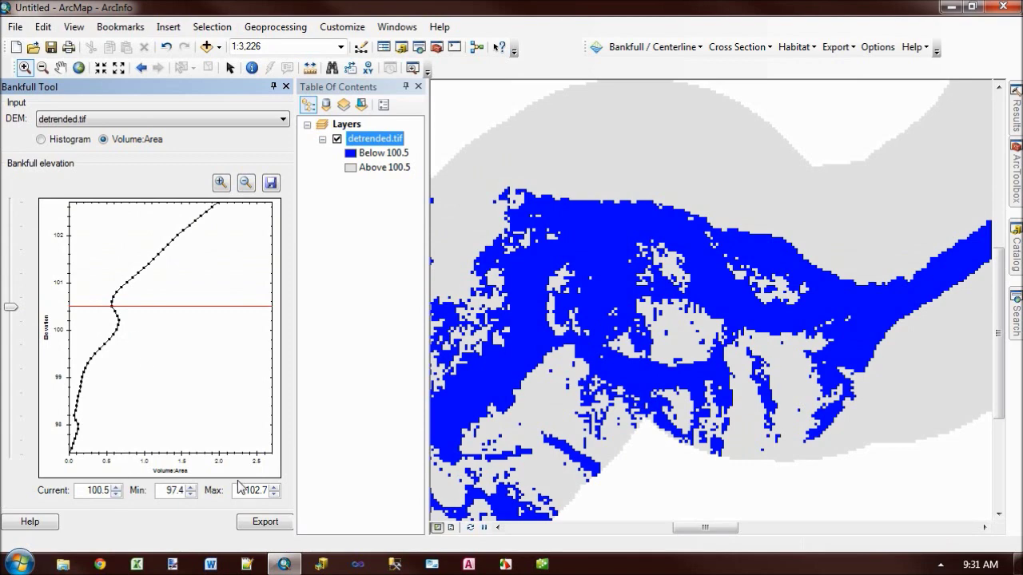
Step: Step the Current bankfull value up in 0.1 increments until it reads 101.1
left_click(116, 488)
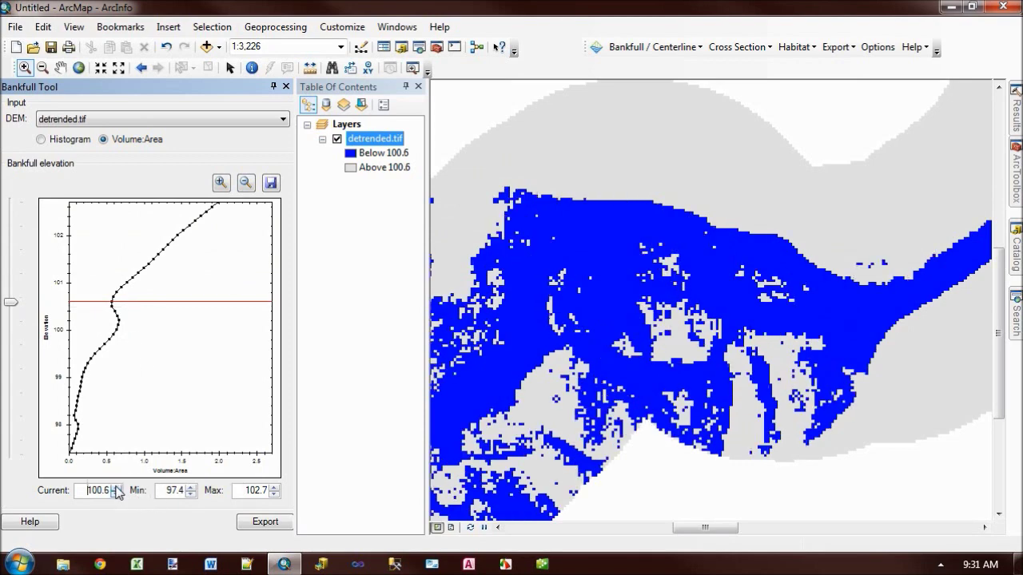
left_click(116, 488)
left_click(116, 488)
left_click(116, 487)
left_click(116, 488)
left_click(116, 487)
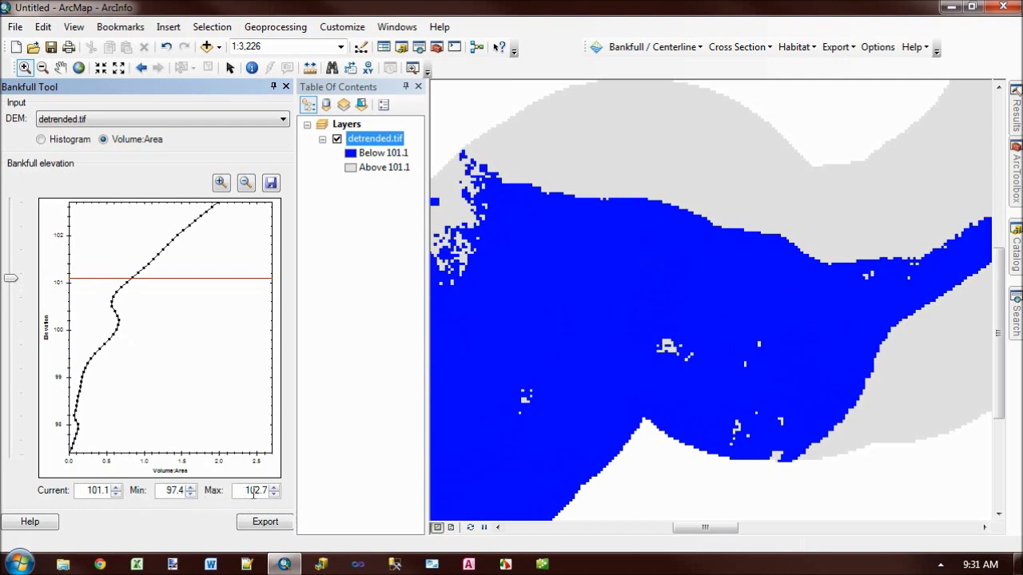
Step: Un-zoom the chart and switch the Bankfull Tool back to the Histogram view
right_click(167, 309)
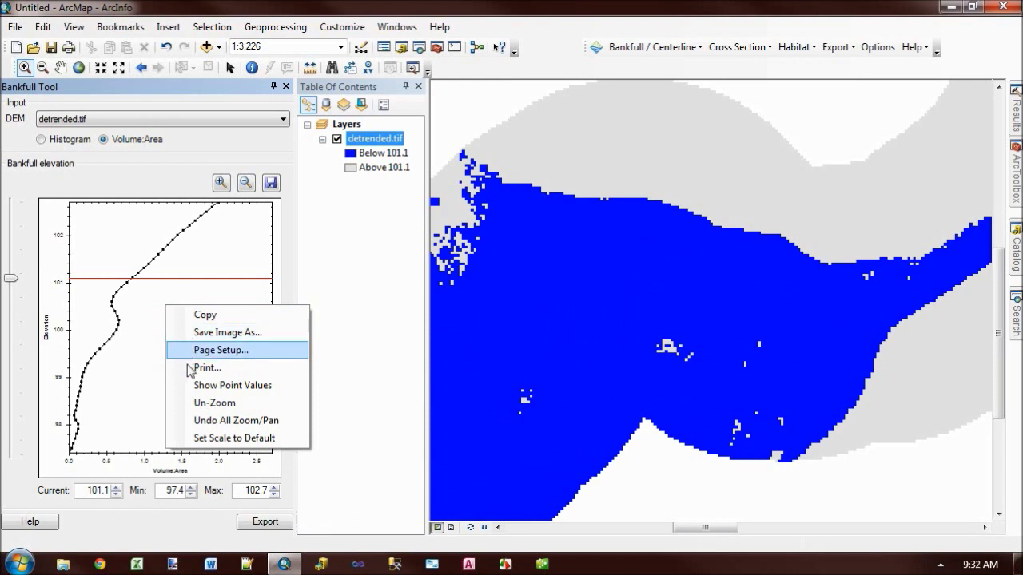
left_click(192, 405)
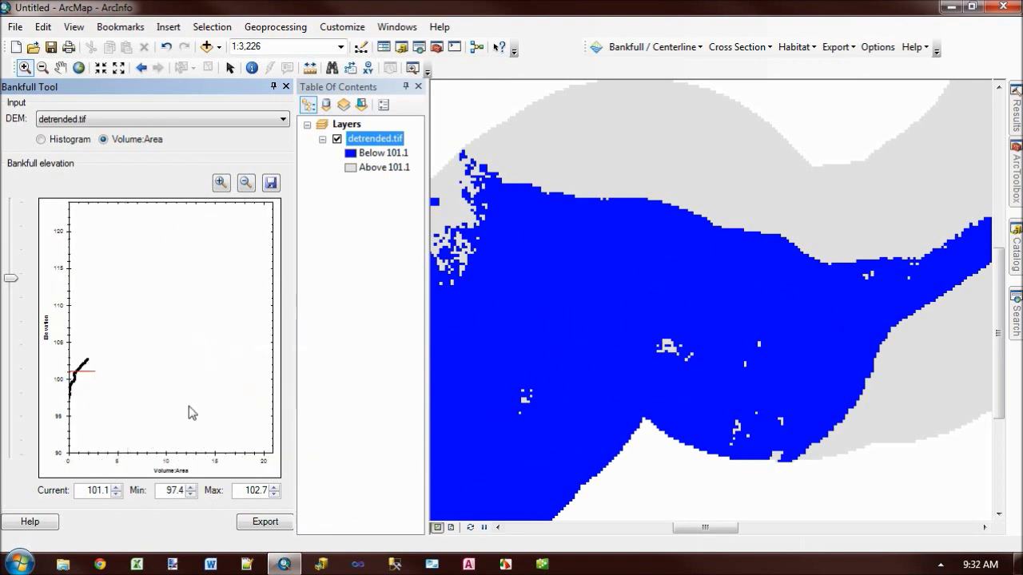
left_click(42, 139)
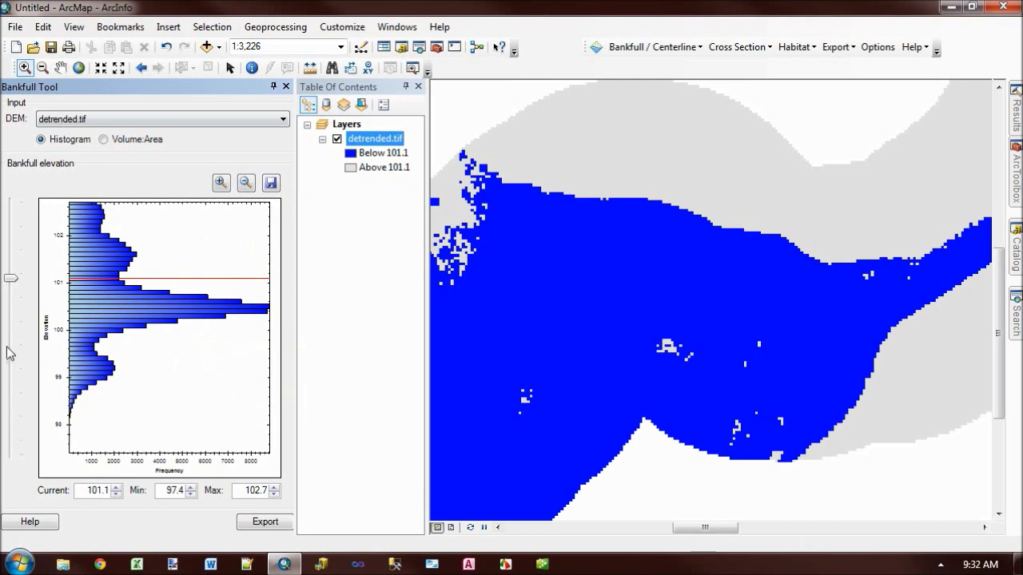
Step: Set bankfull elevation to 99.9, zoom to full extent, and export the flooded channel as 'Banks'
left_click_drag(10, 279, 12, 335)
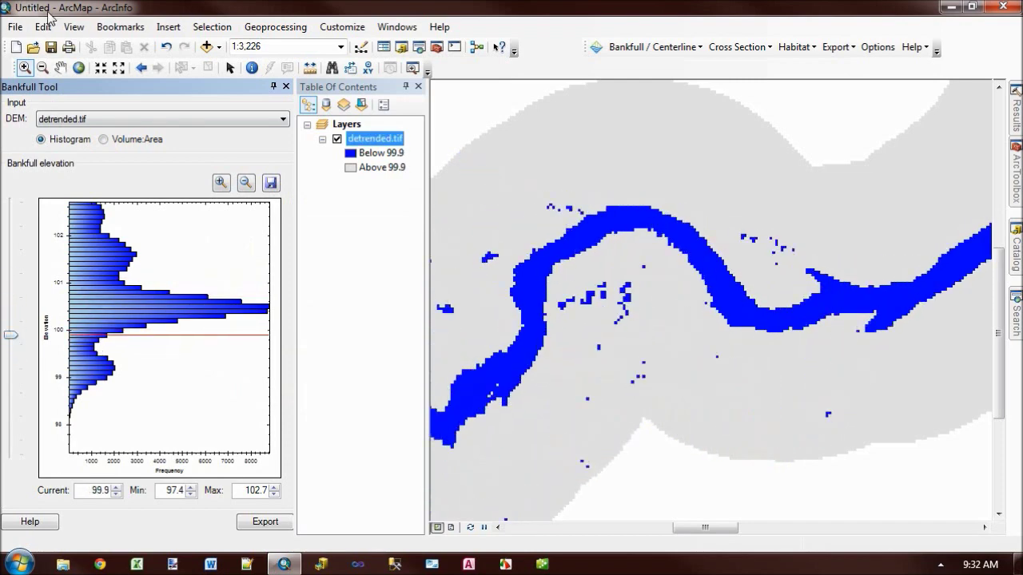
left_click(78, 69)
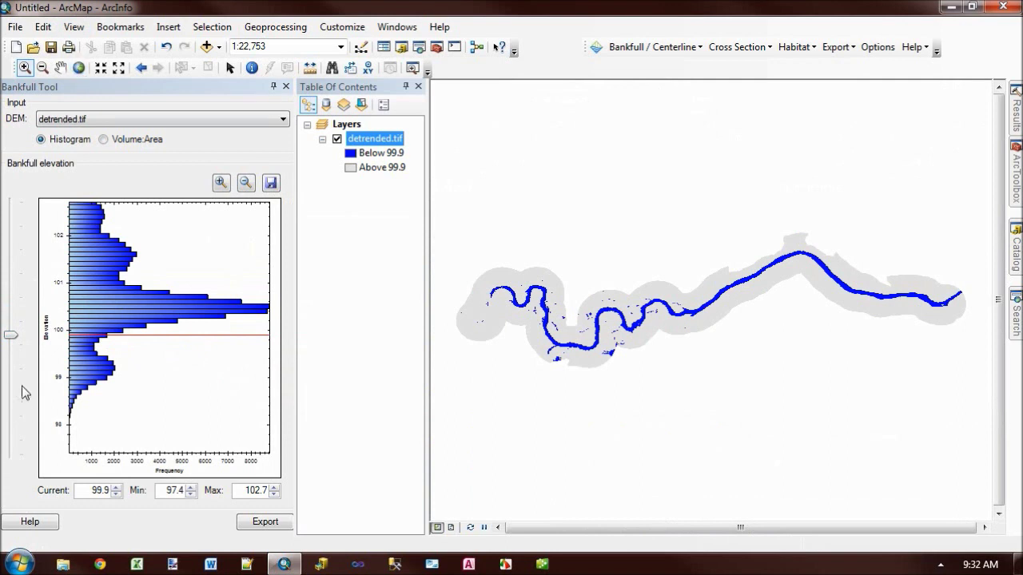
left_click(257, 527)
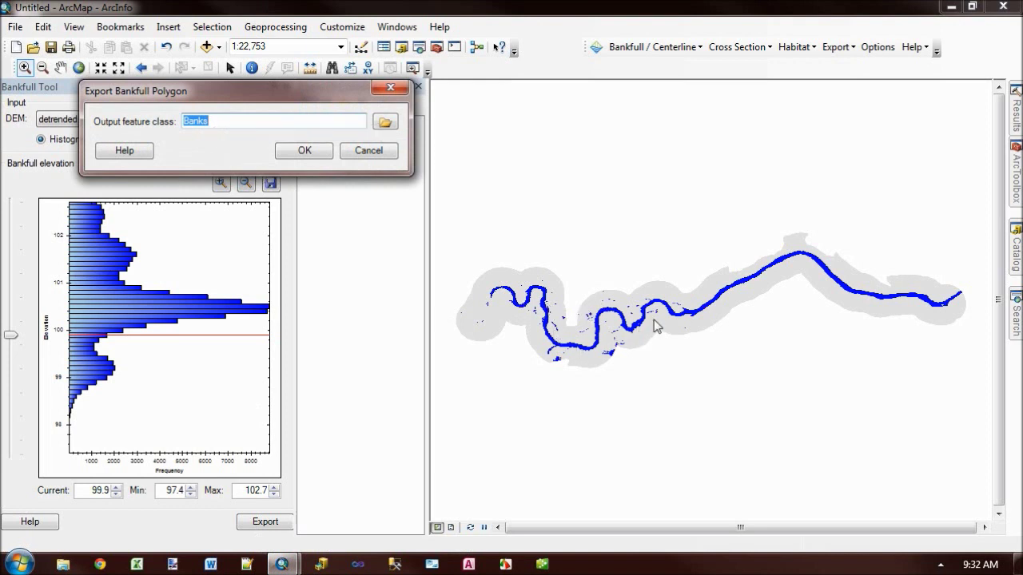
left_click(317, 154)
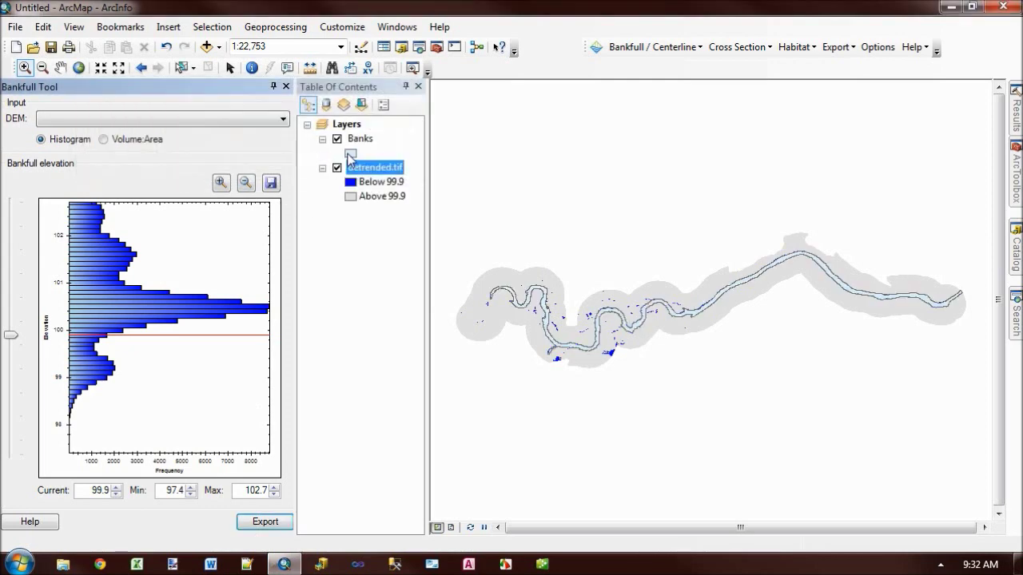
double_click(359, 140)
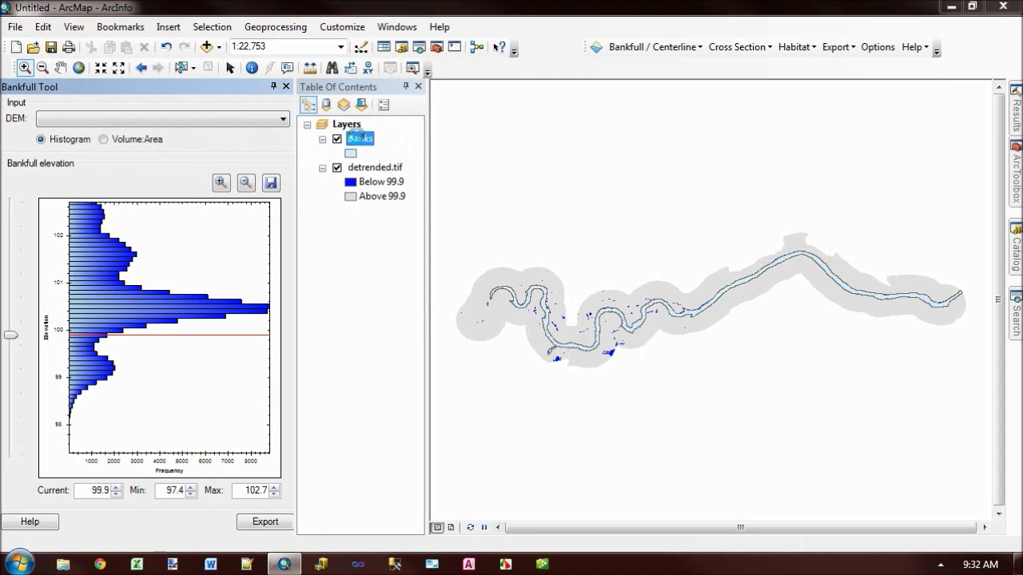
Step: Give the Banks layer a solid red fill symbol
left_click(485, 181)
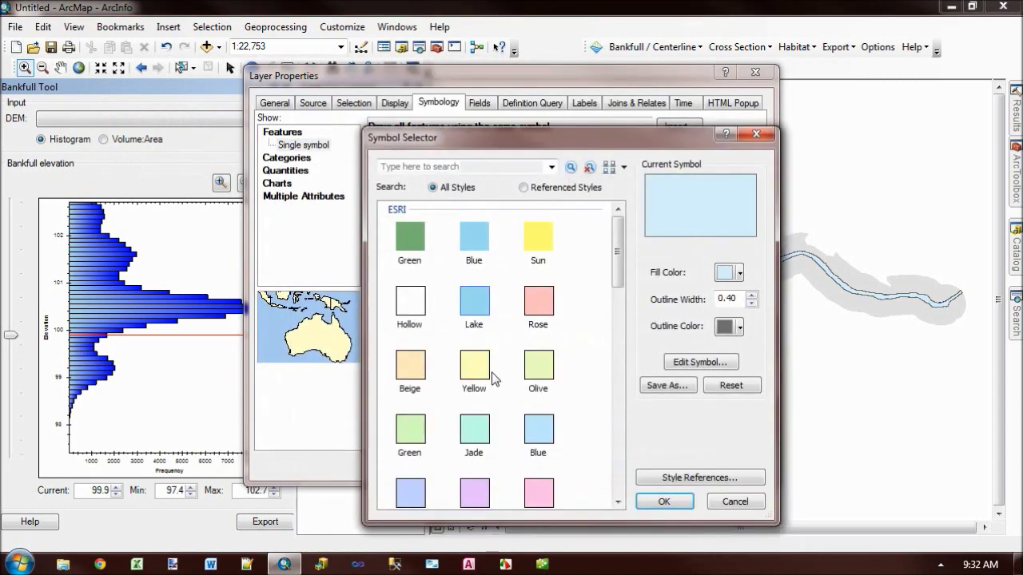
mouse_move(621, 269)
left_mouse_down()
mouse_move(621, 451)
mouse_move(621, 256)
left_mouse_up()
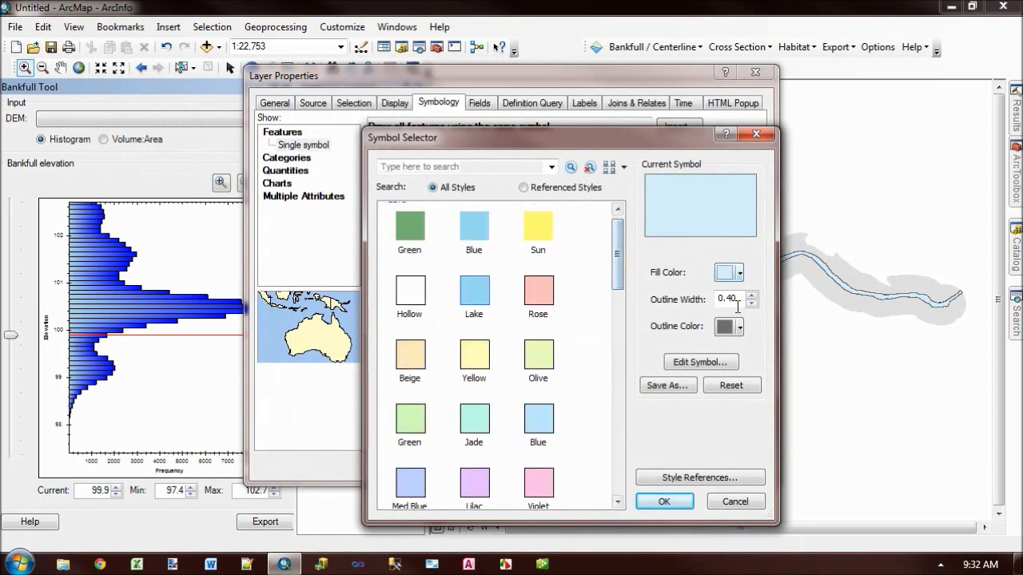
left_click(737, 272)
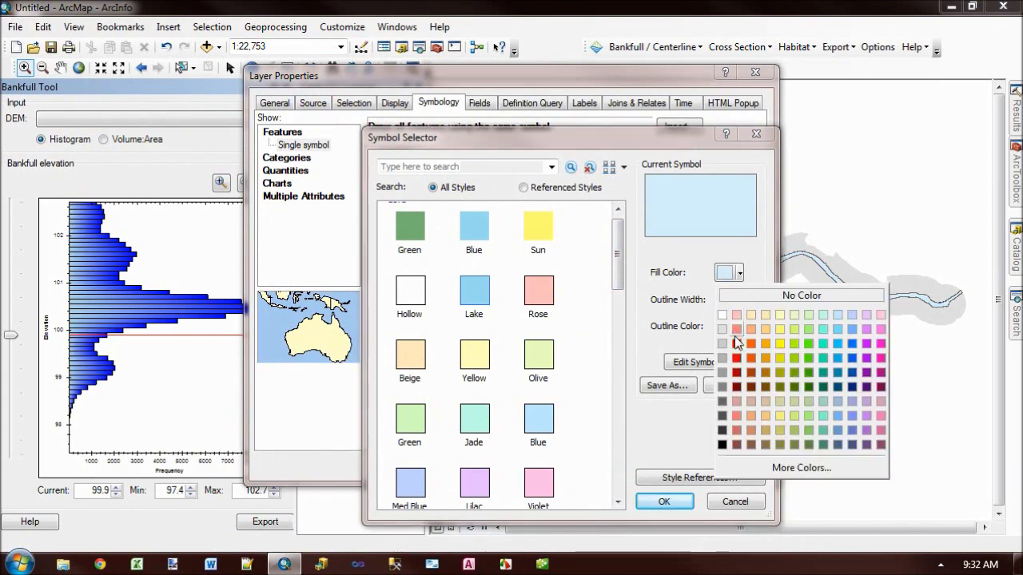
left_click(731, 319)
left_click(659, 502)
left_click(604, 466)
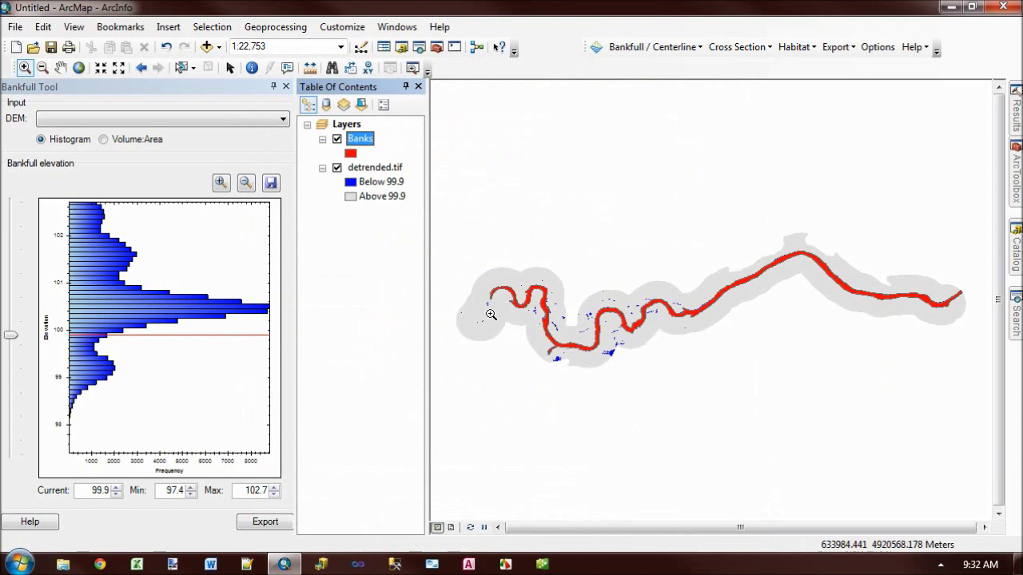
Step: Zoom into the western meanders and lower bankfull elevation to 99.1, redisplaying the Banks layer afterwards
left_click_drag(481, 267, 625, 368)
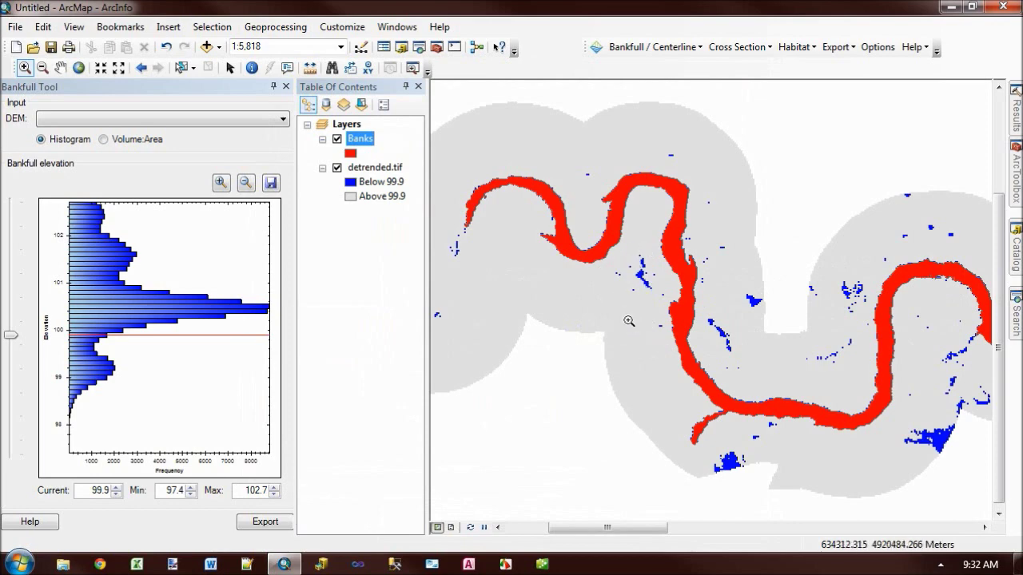
left_click(336, 139)
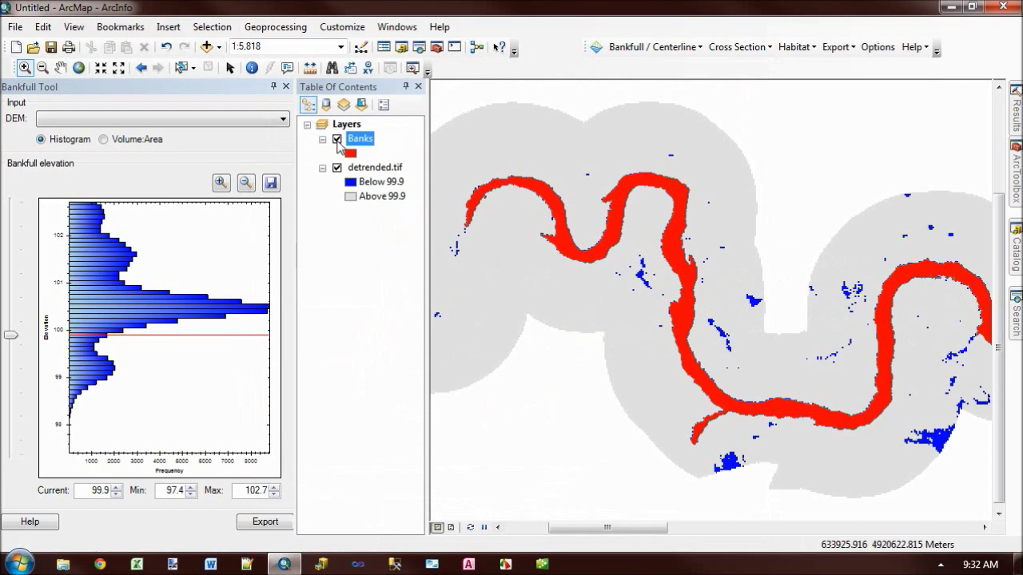
left_click_drag(12, 340, 9, 372)
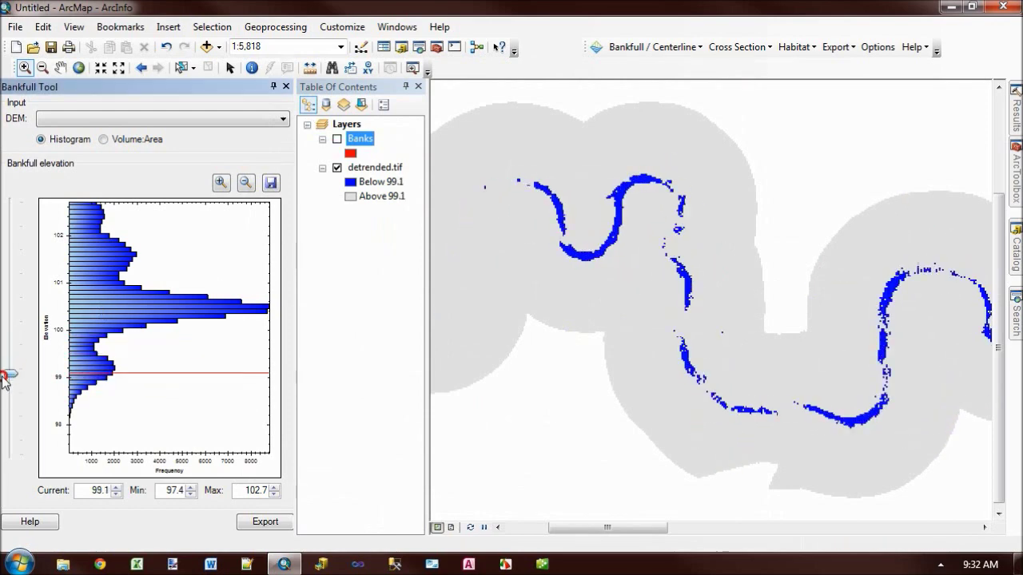
left_click(337, 139)
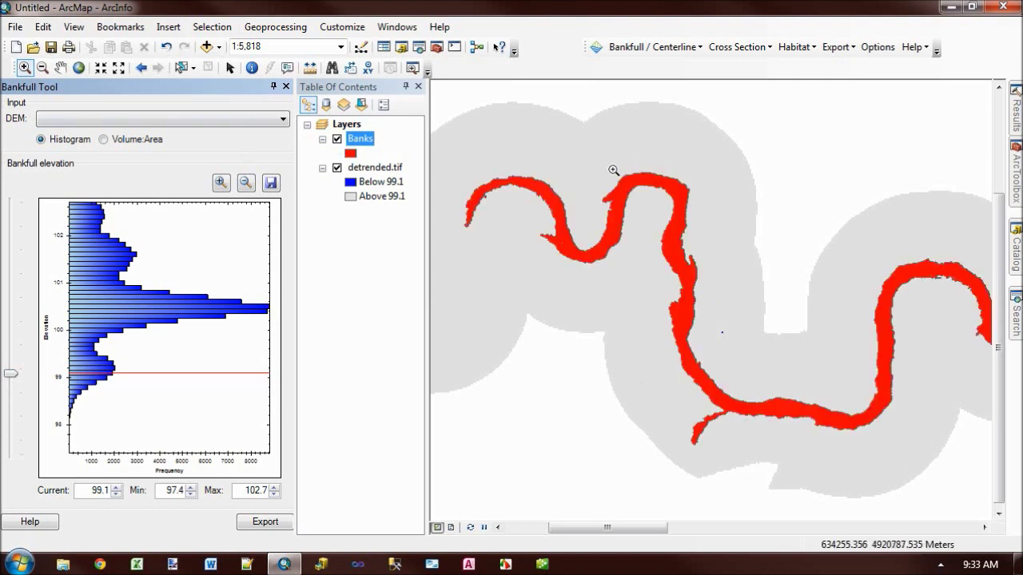